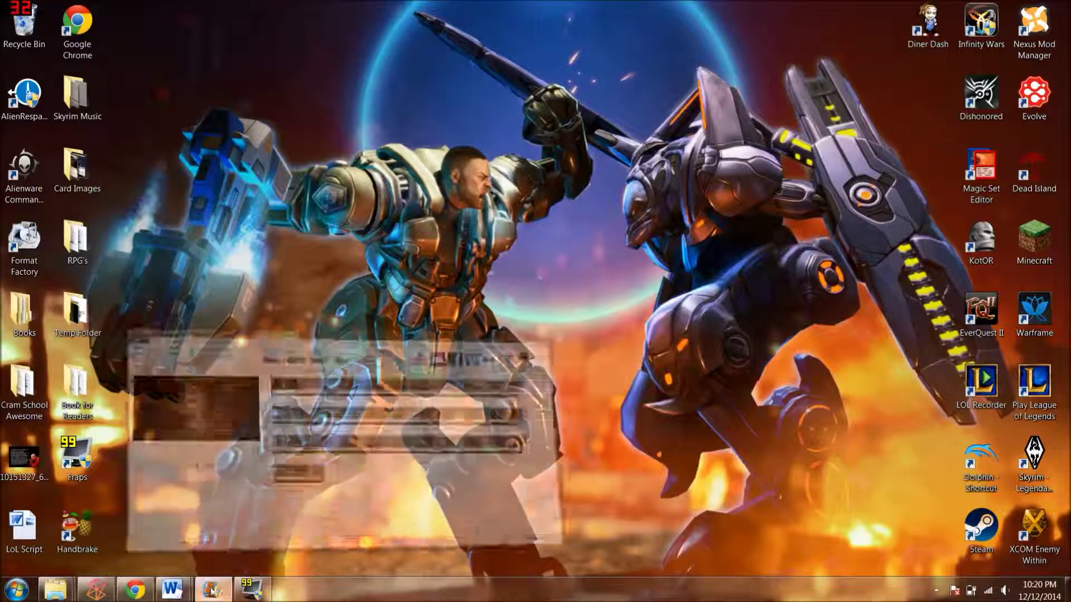
Launch Format Factory from the desktop, minimize it, and bring Movie Maker back up.
left_click(213, 590)
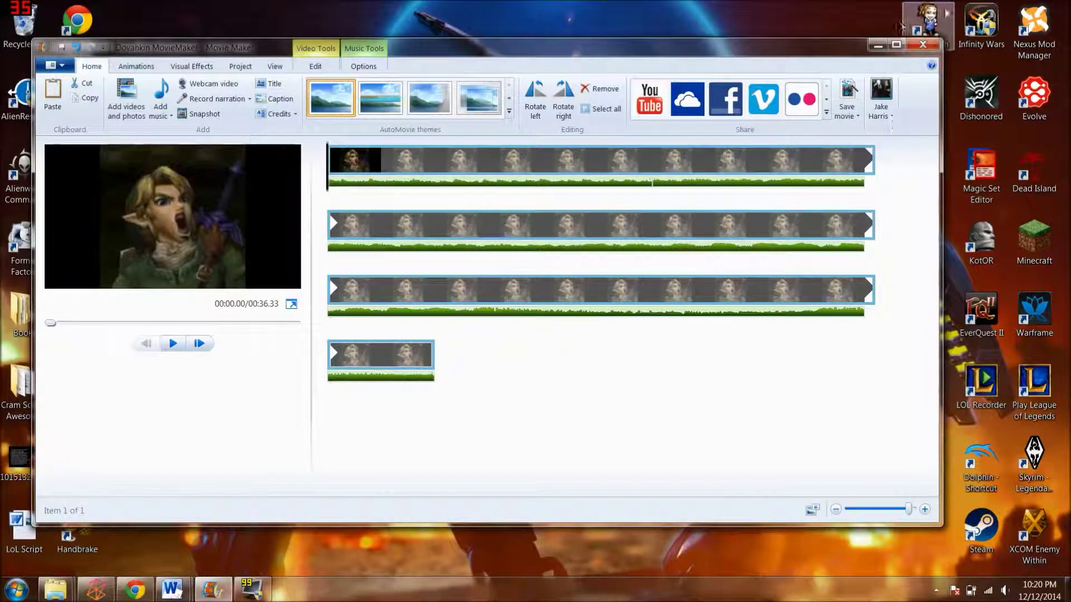
left_click(878, 45)
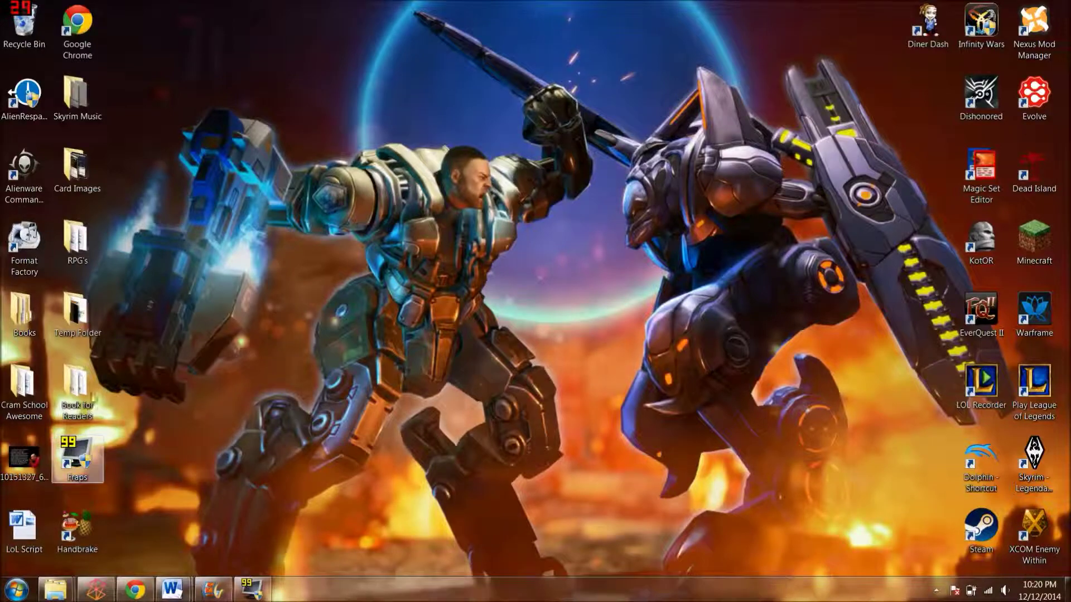
double_click(26, 246)
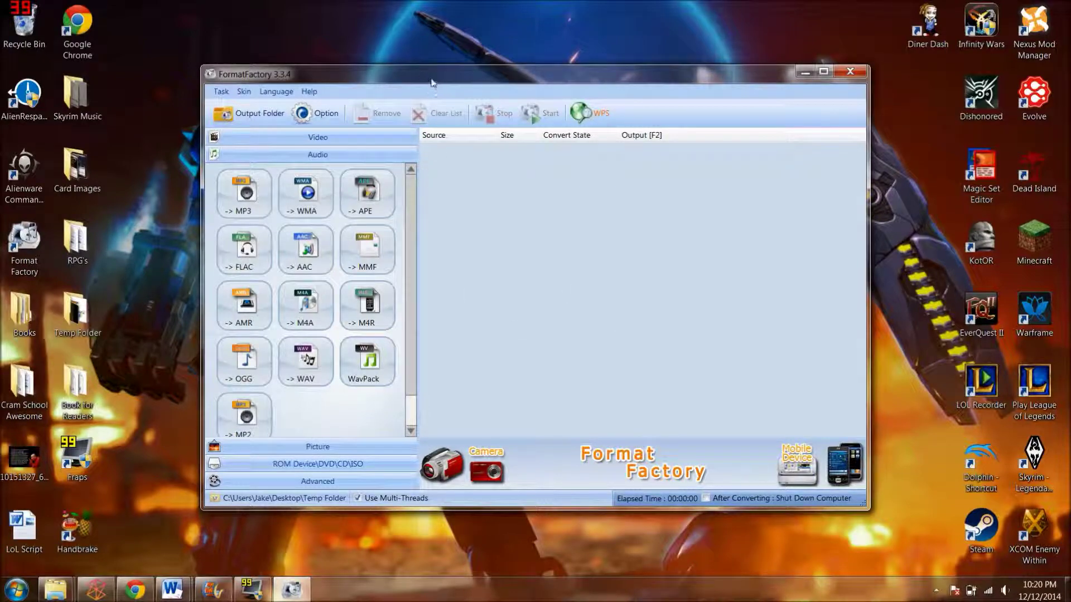
left_click_drag(431, 84, 427, 52)
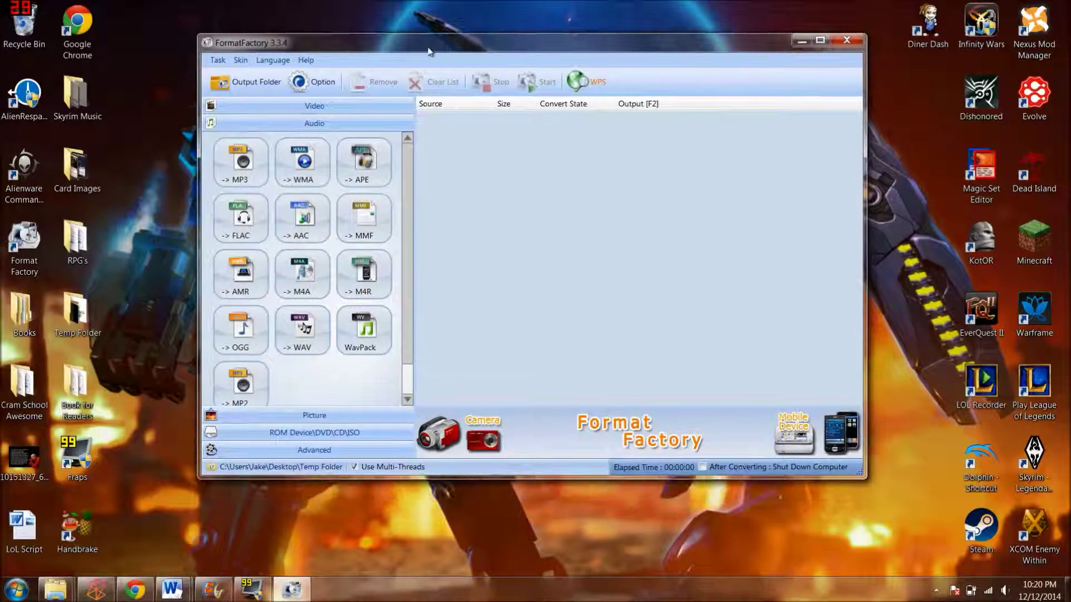
left_click(802, 41)
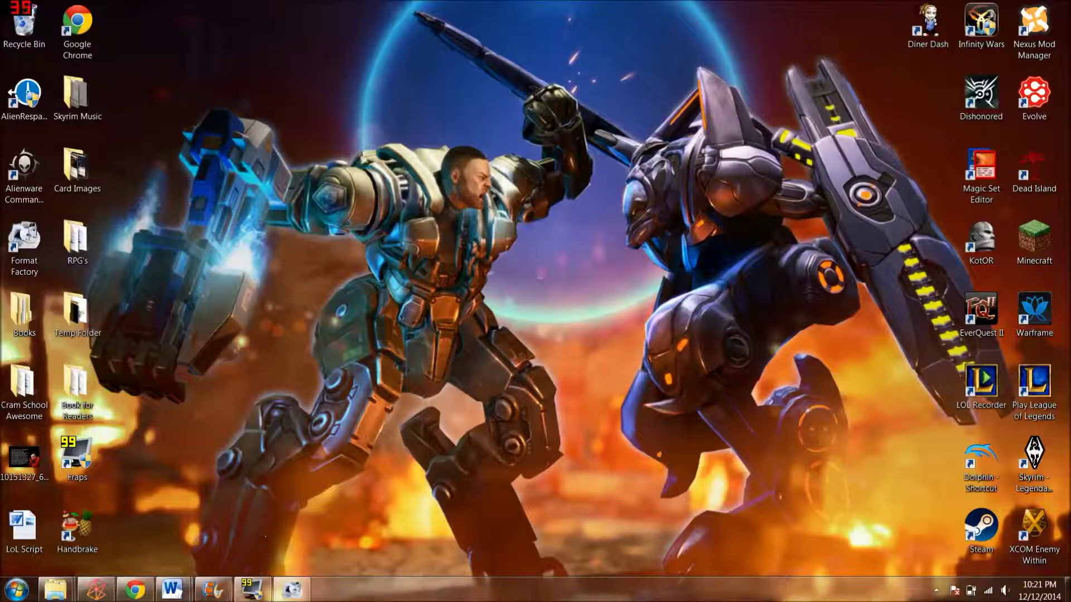
left_click(229, 592)
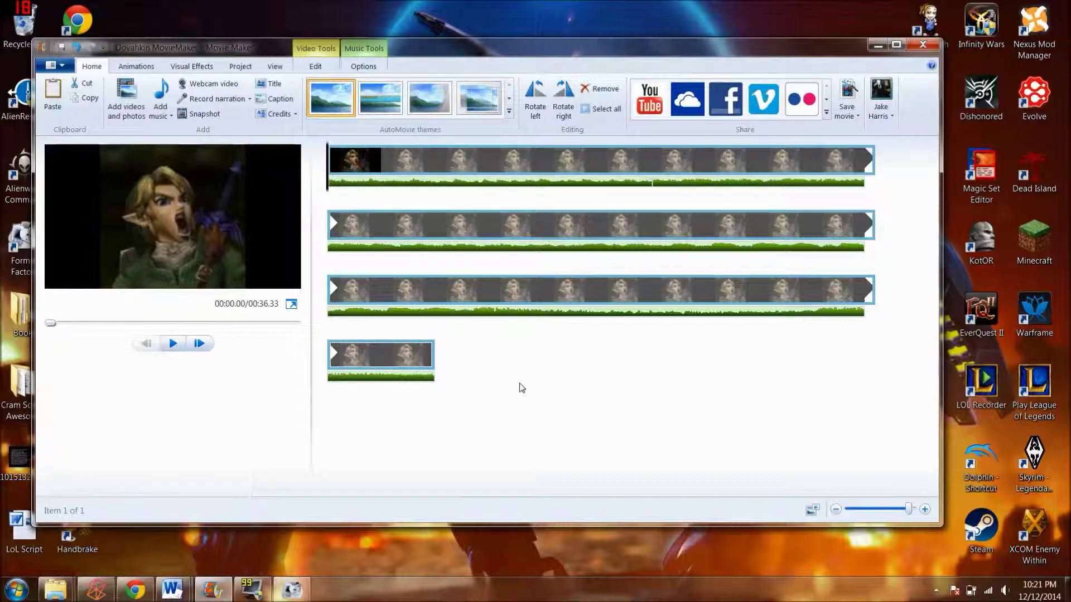
Show the Project tab's audio and aspect ratio settings and set the playhead to 2.33 seconds.
left_click(241, 67)
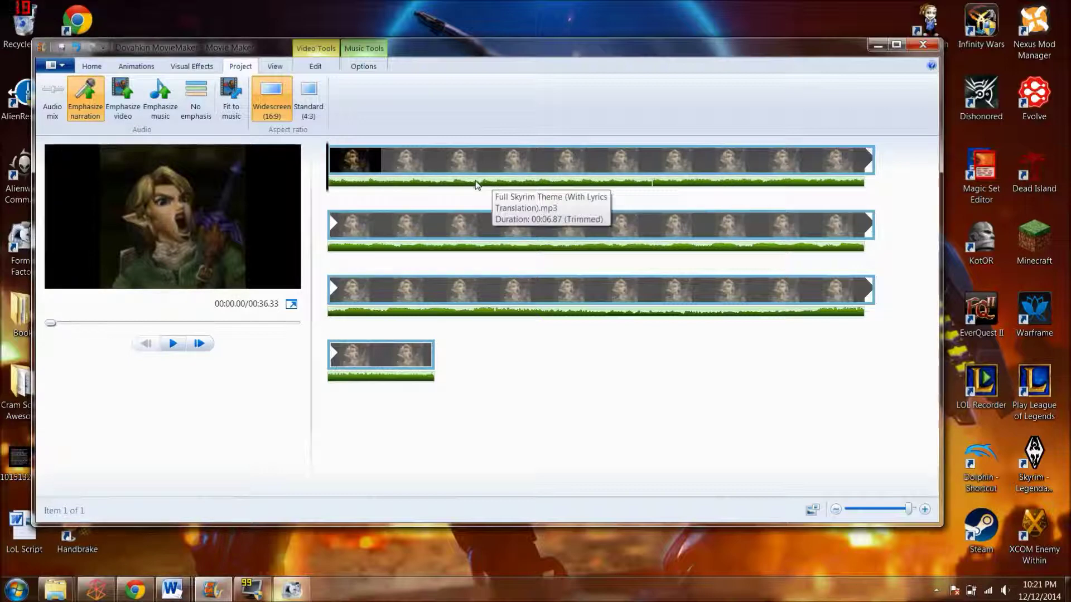
left_click(438, 167)
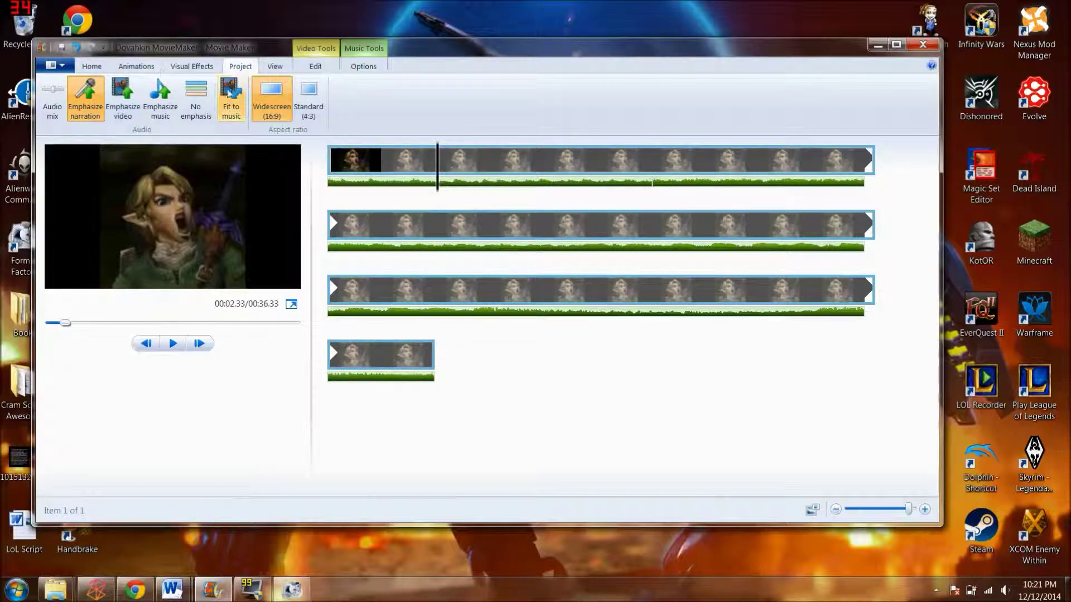
Split the music at 2.33 s and 4.60 s, then undo both splits.
left_click(359, 66)
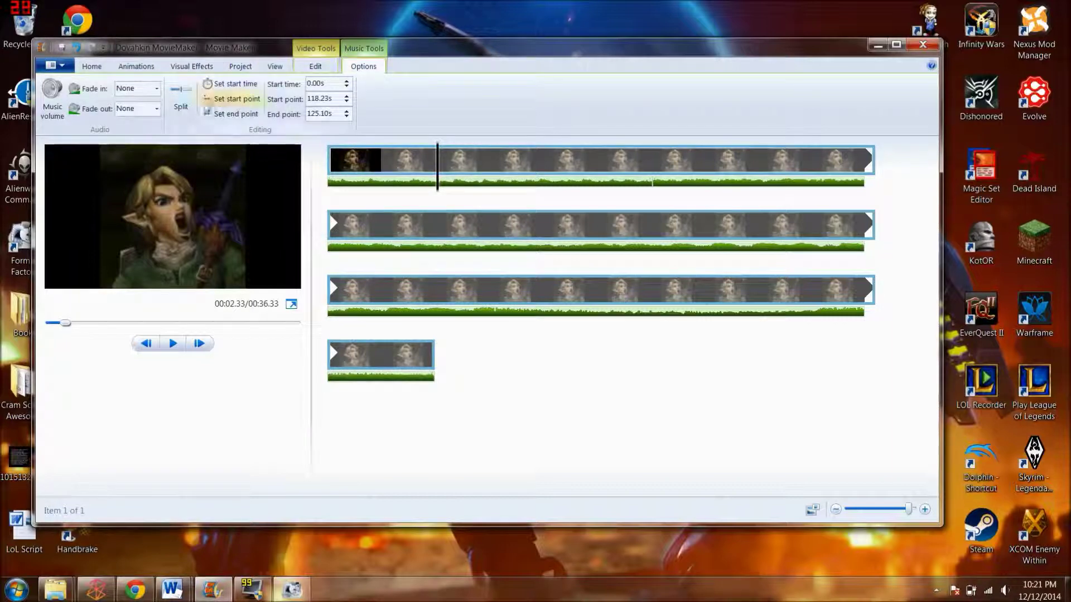
left_click(180, 104)
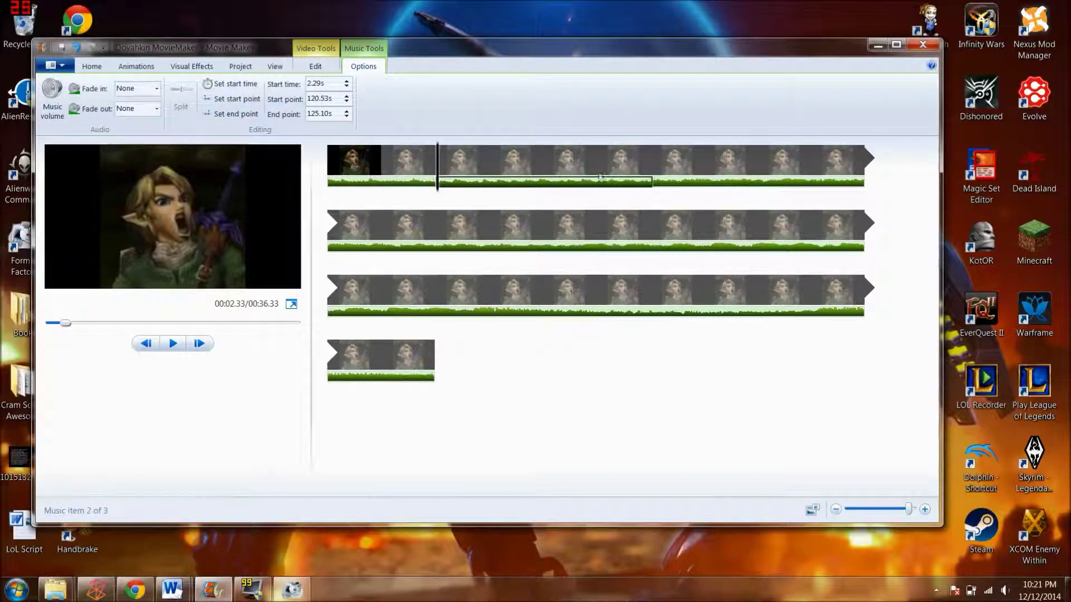
left_click(545, 165)
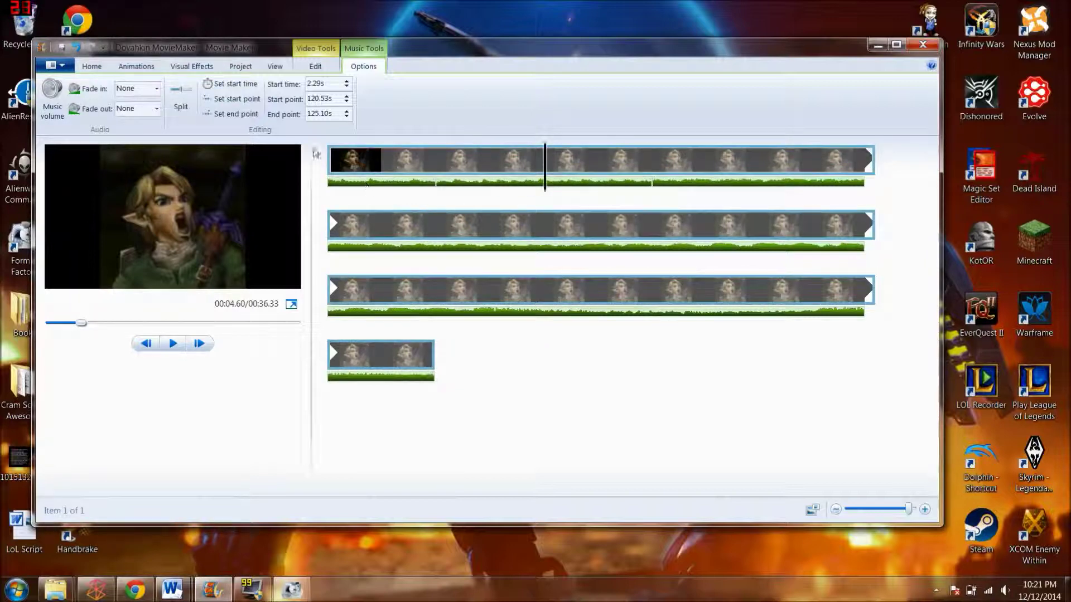
left_click(180, 94)
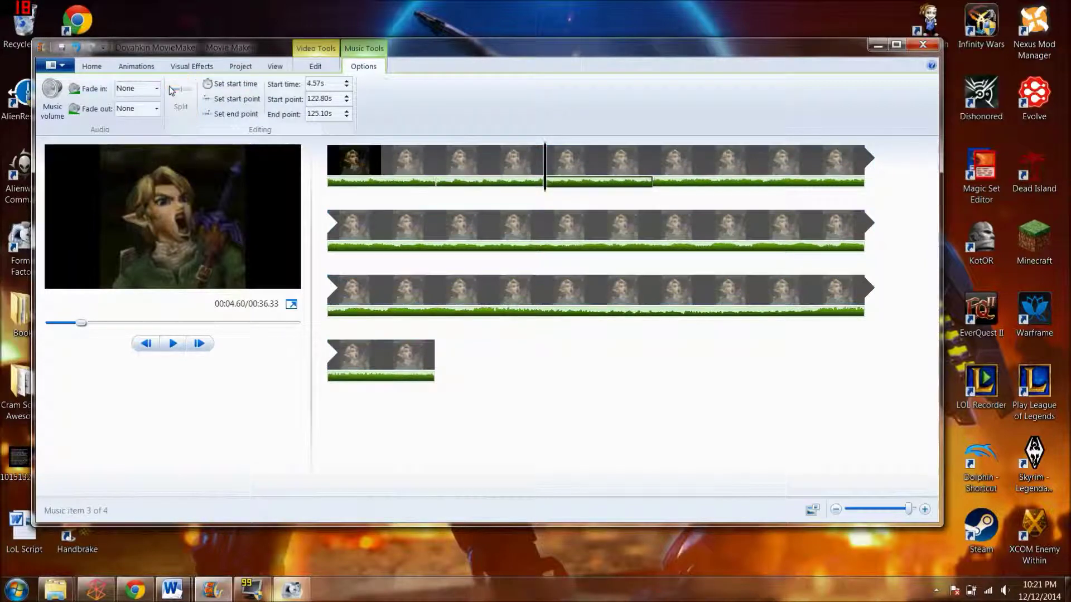
left_click(83, 50)
left_click(83, 50)
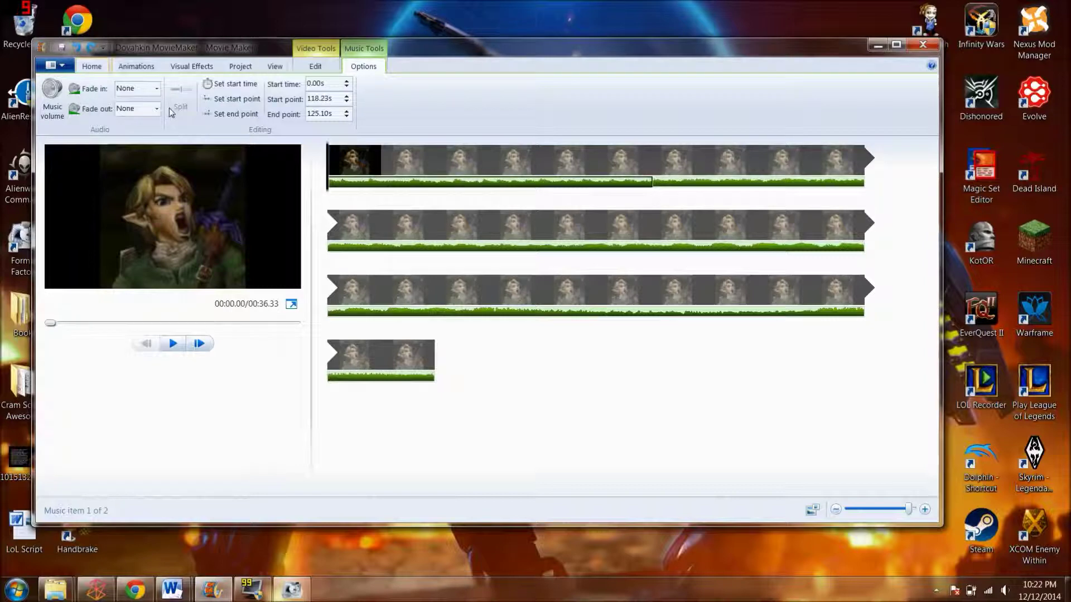
Play the movie preview through to 00:36.33, then return to the Home tab.
left_click(171, 344)
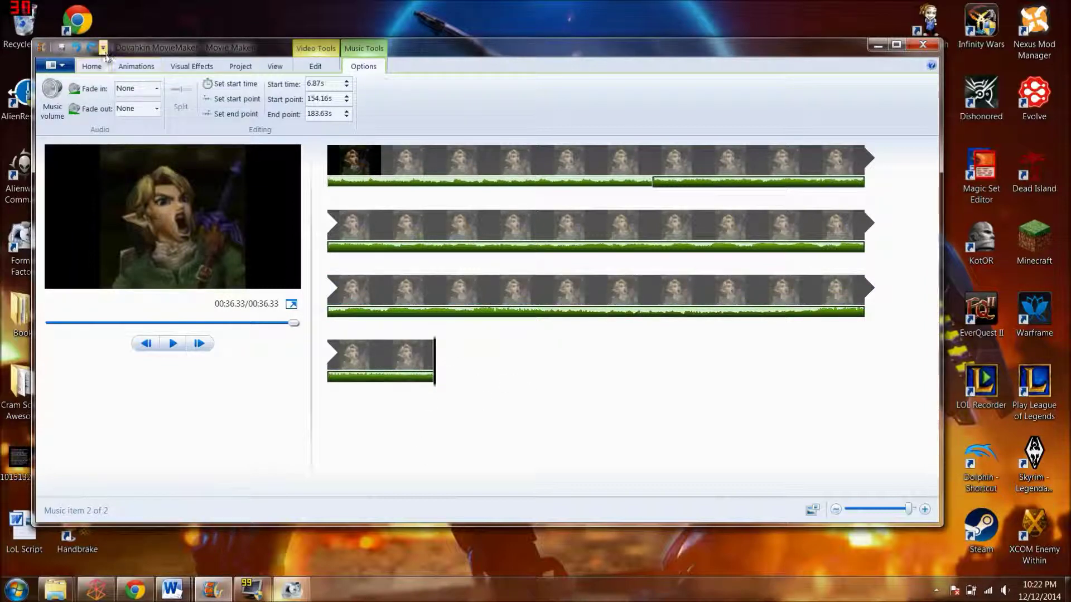
left_click(93, 66)
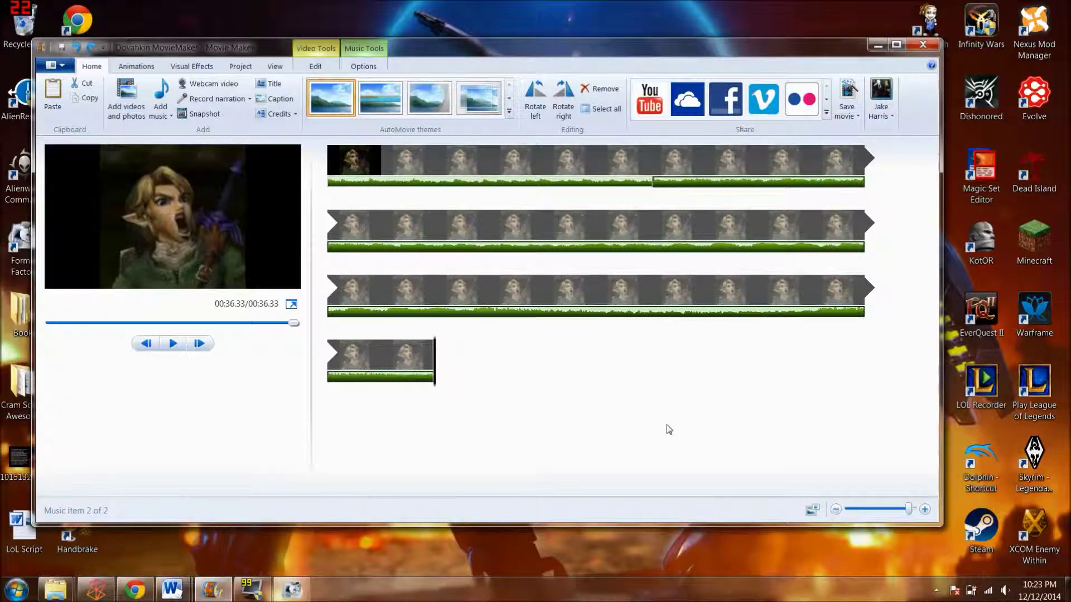
Cancel saving the movie, then move Movie Maker's window and minimize it to the taskbar.
left_click(847, 90)
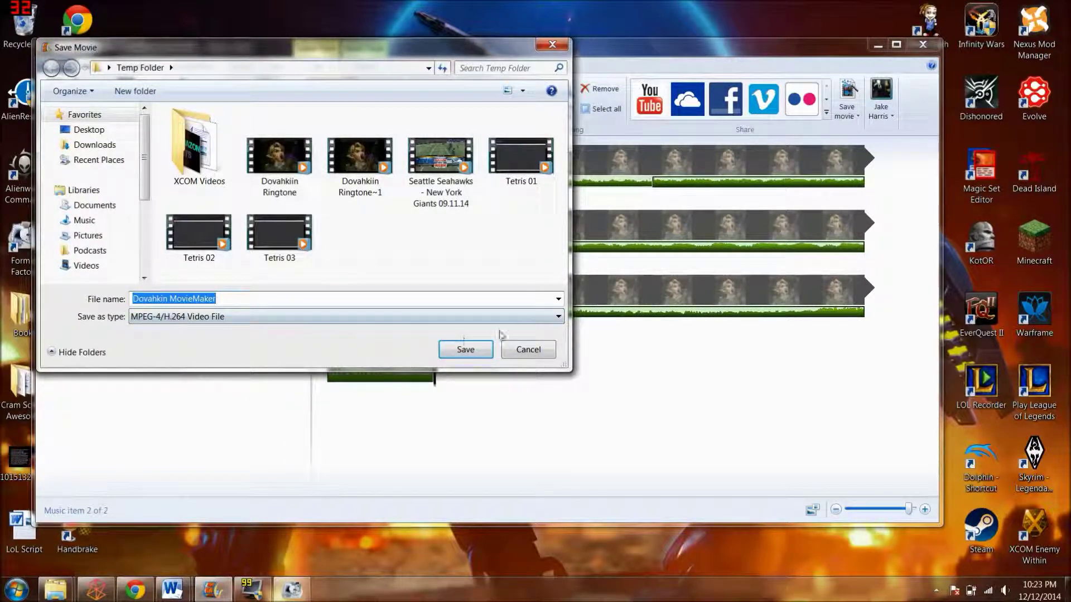
left_click(522, 355)
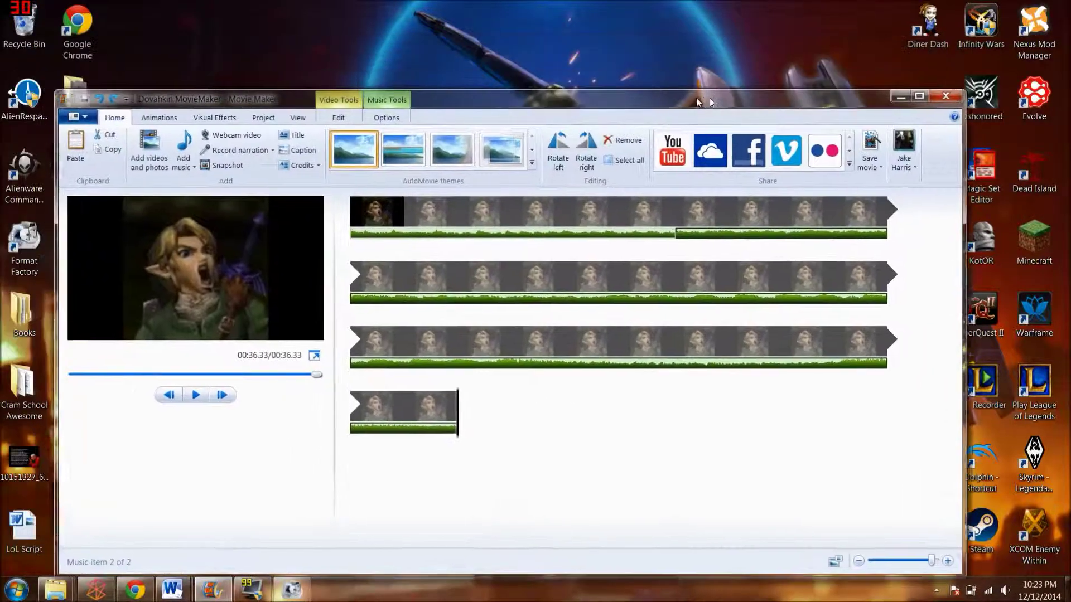
left_click_drag(709, 98, 746, 67)
left_click(935, 66)
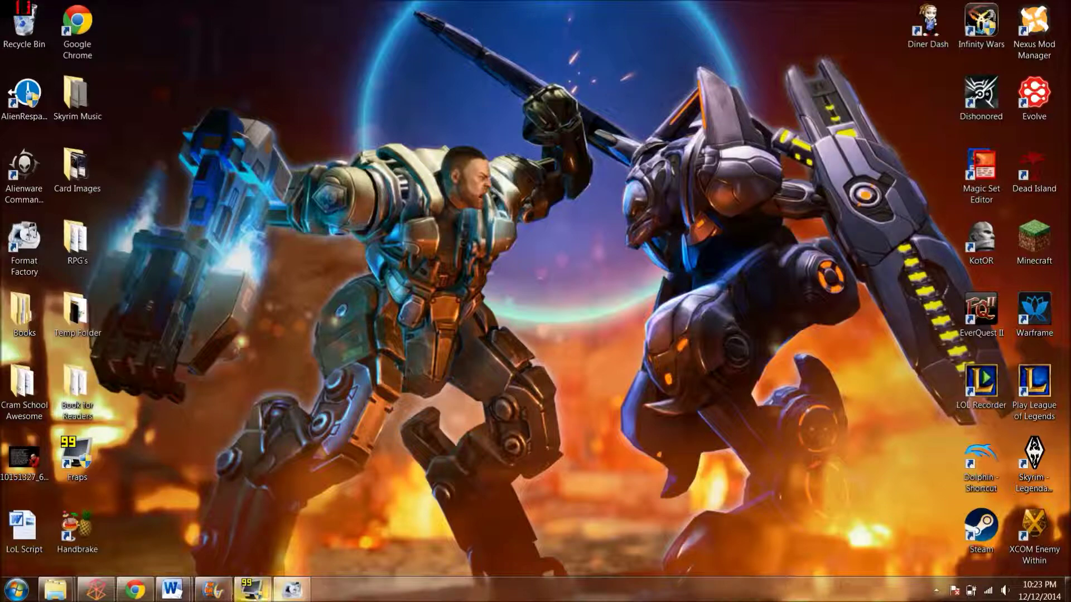
Add Dovahkiin Ringtone~1.mp4 as an MP3 conversion task with output to the Temp Folder.
left_click(287, 592)
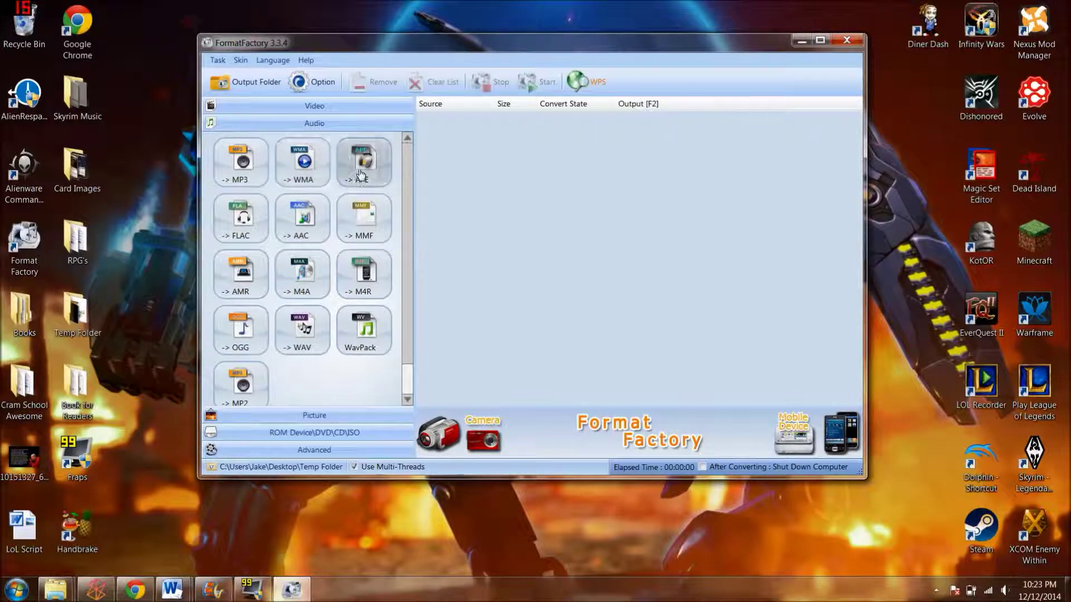
left_click(236, 169)
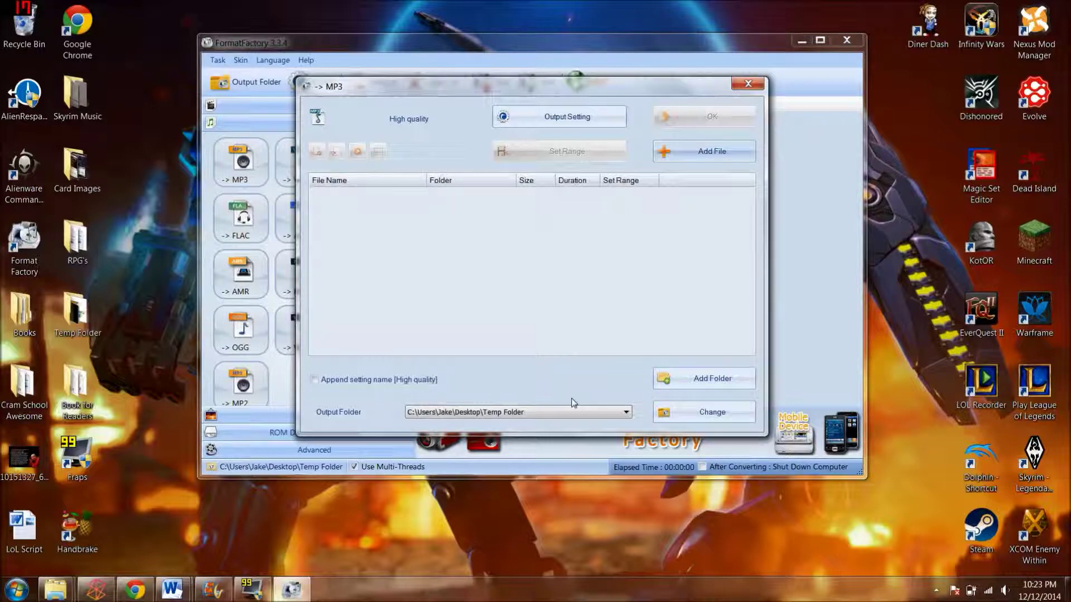
left_click(705, 152)
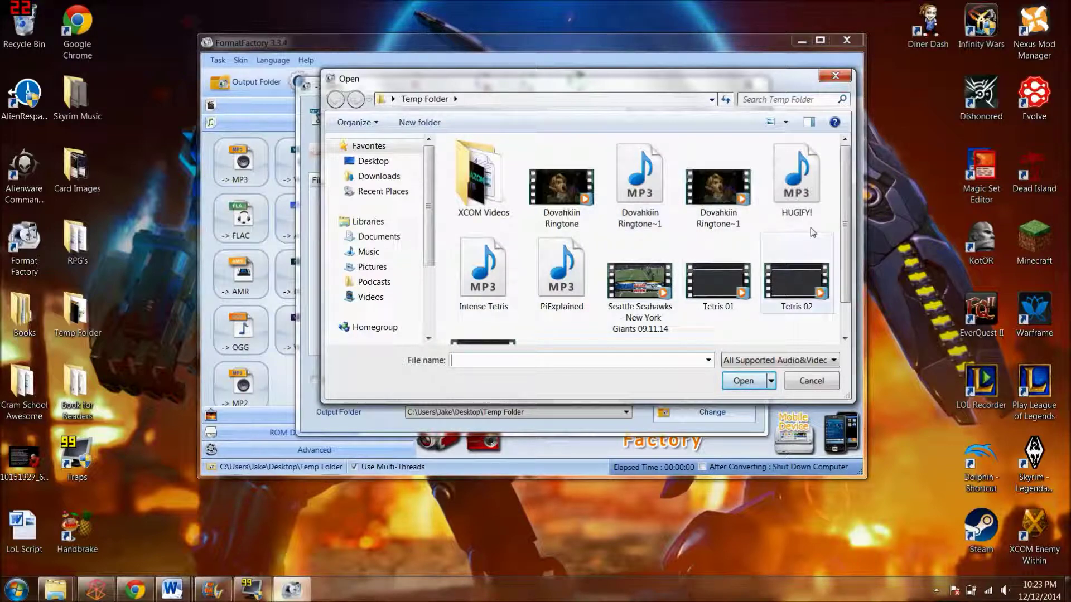
left_click_drag(845, 231, 577, 238)
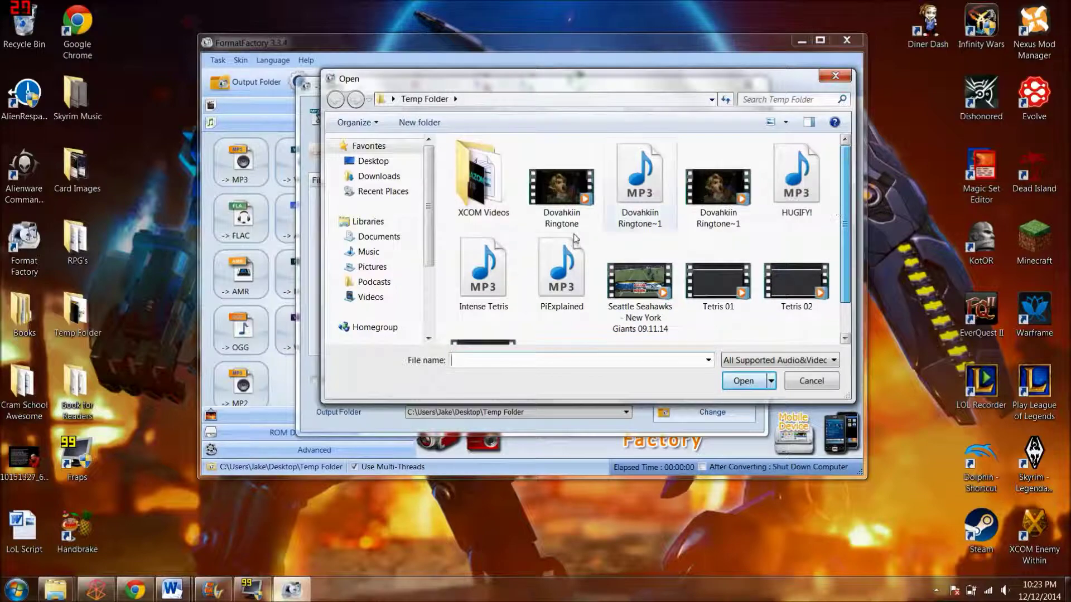
double_click(721, 192)
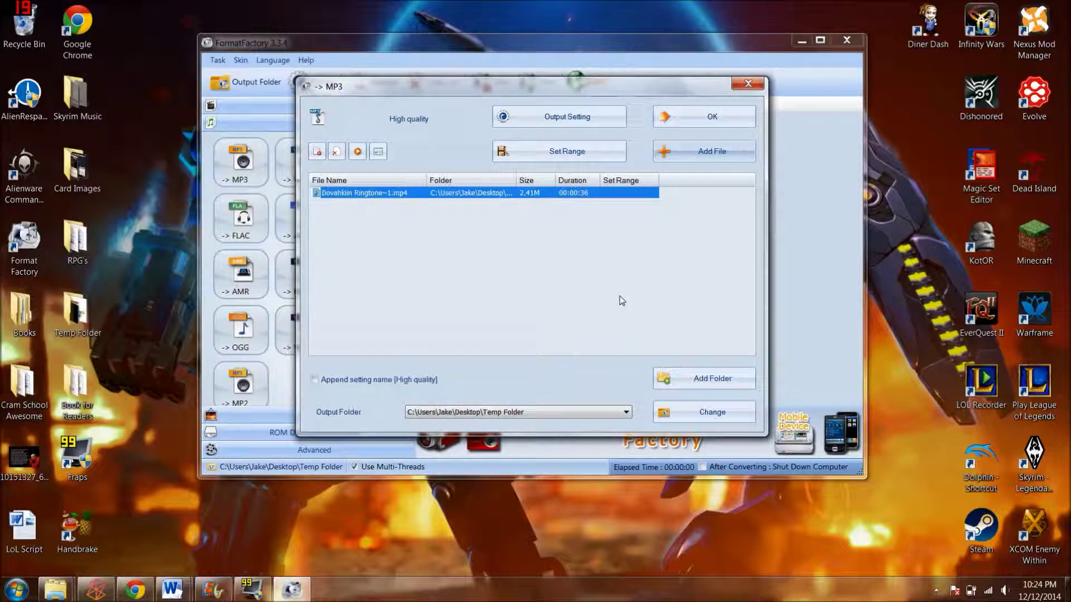
left_click(685, 119)
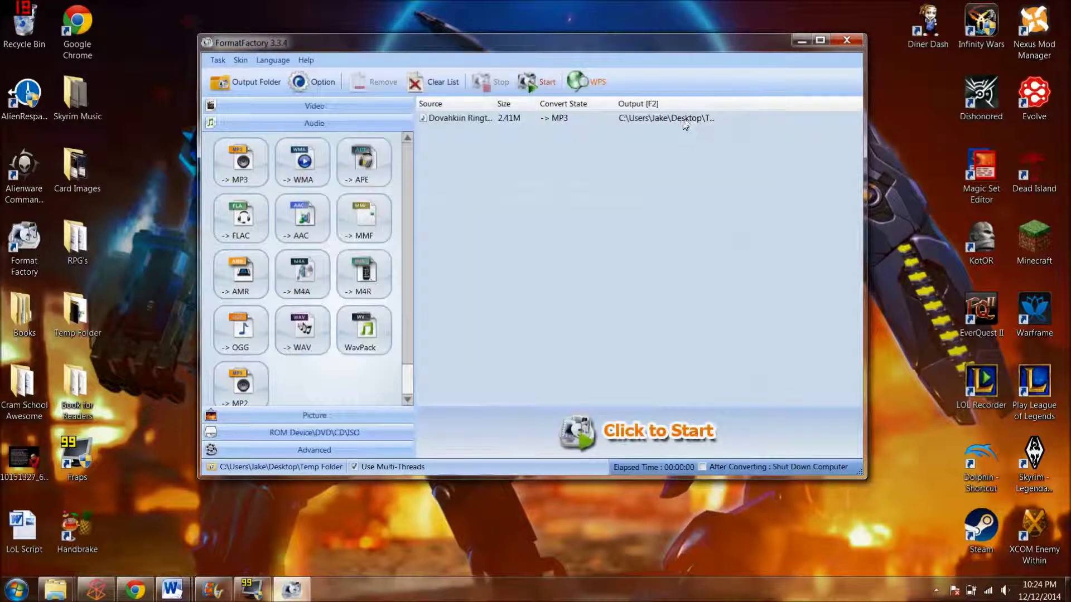
Run the Dovahkiin MP3 conversion until Completed, then switch to the Temp Folder window.
left_click(473, 120)
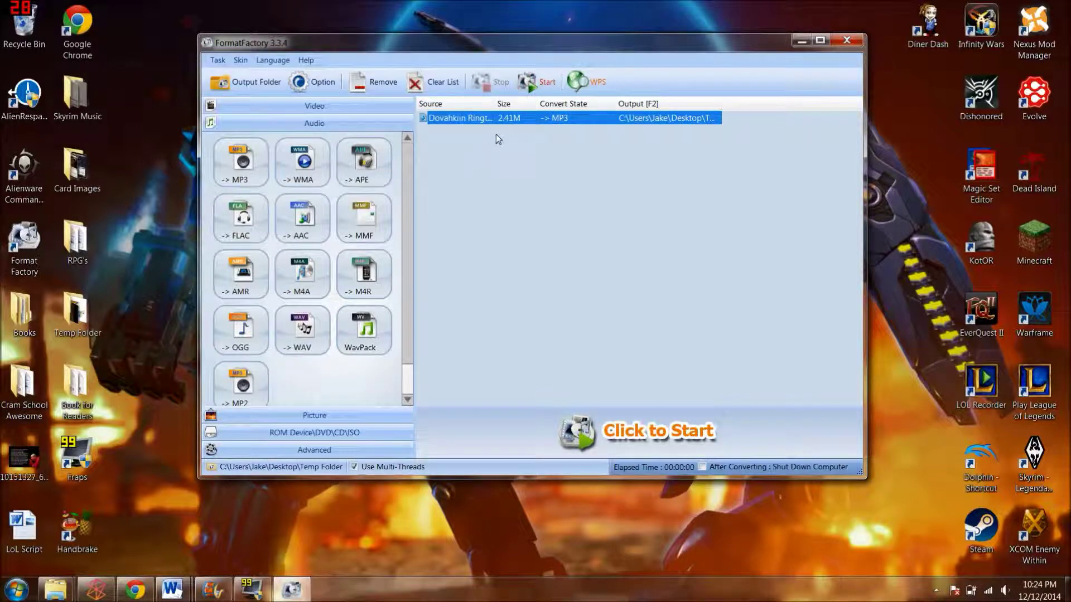
left_click(536, 82)
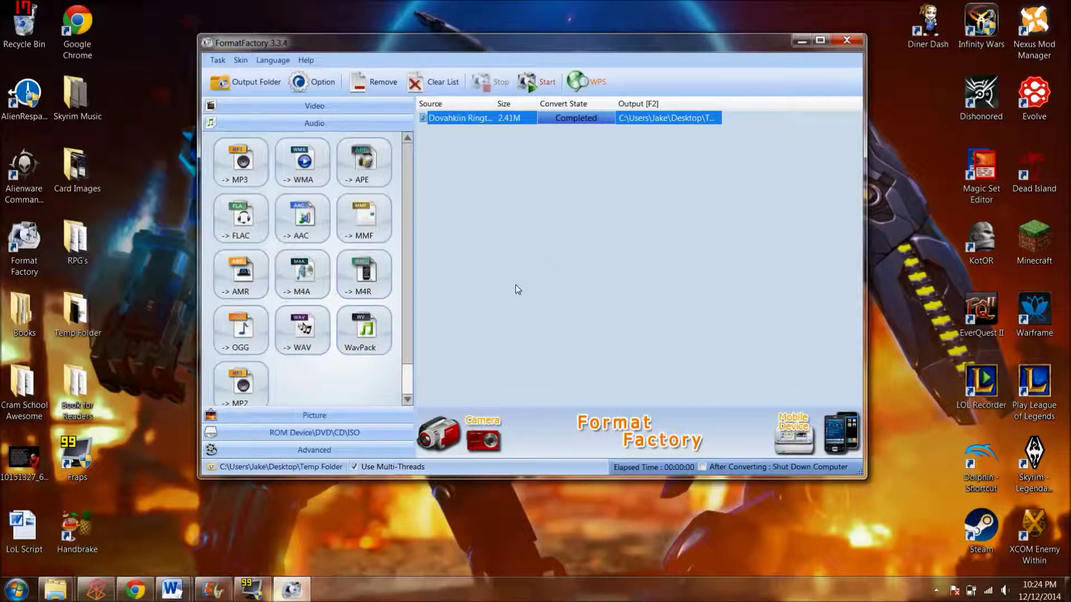
left_click(145, 357)
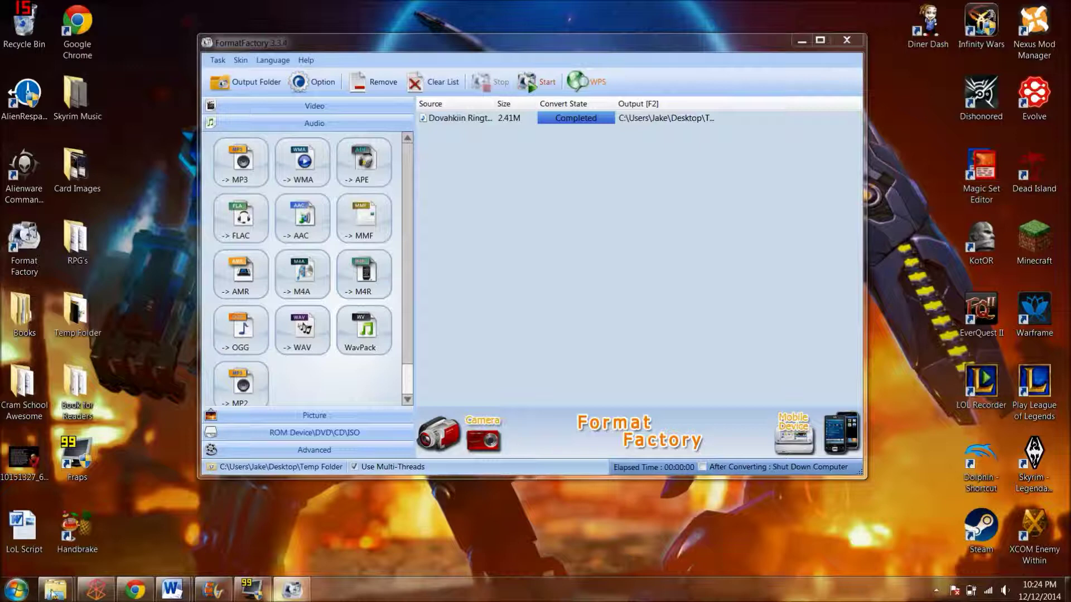
mouse_move(43, 593)
left_click(239, 512)
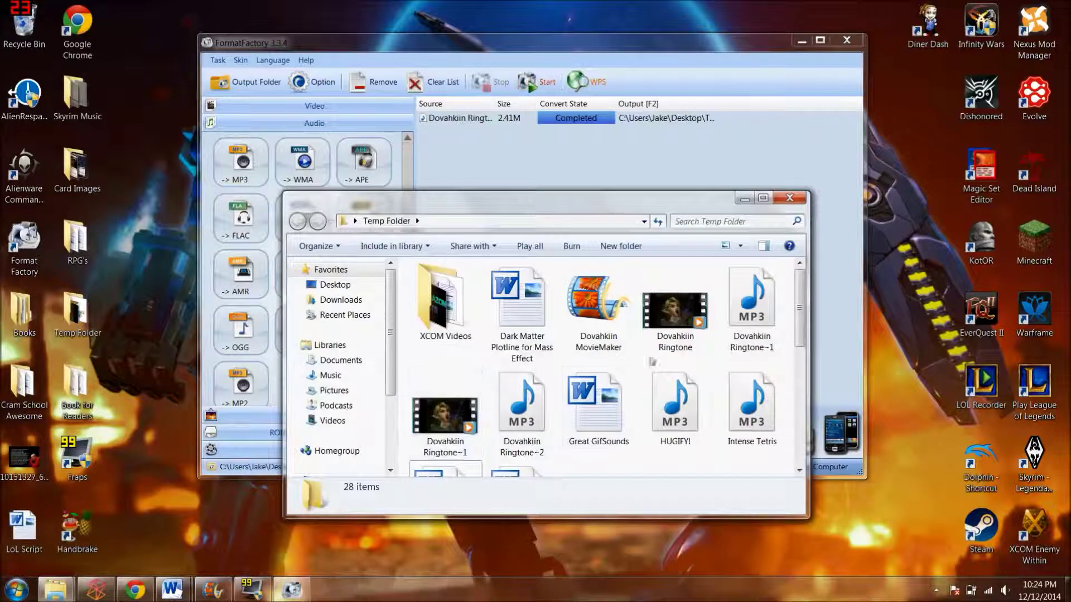
Play Dovahkiin Ringtone~2 MP3 from the Temp Folder in Windows Media Player.
left_click(522, 444)
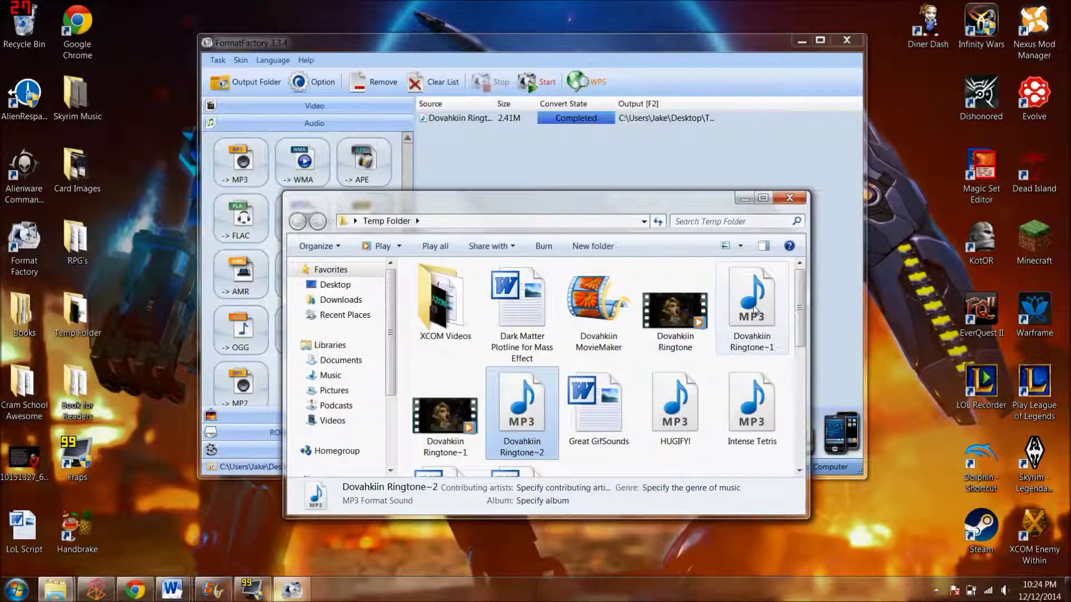
double_click(534, 408)
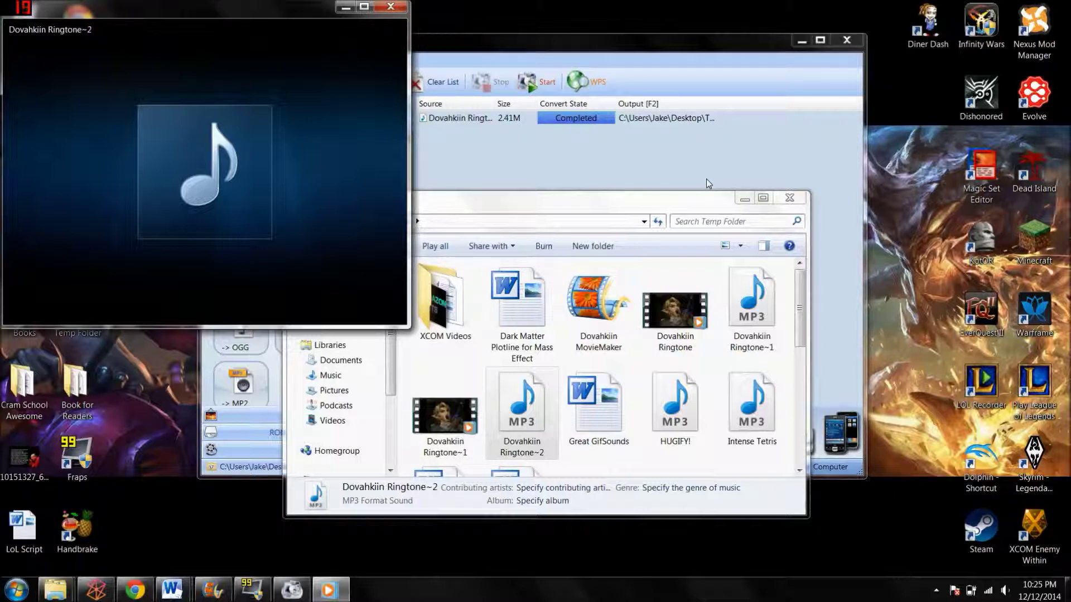
mouse_move(397, 149)
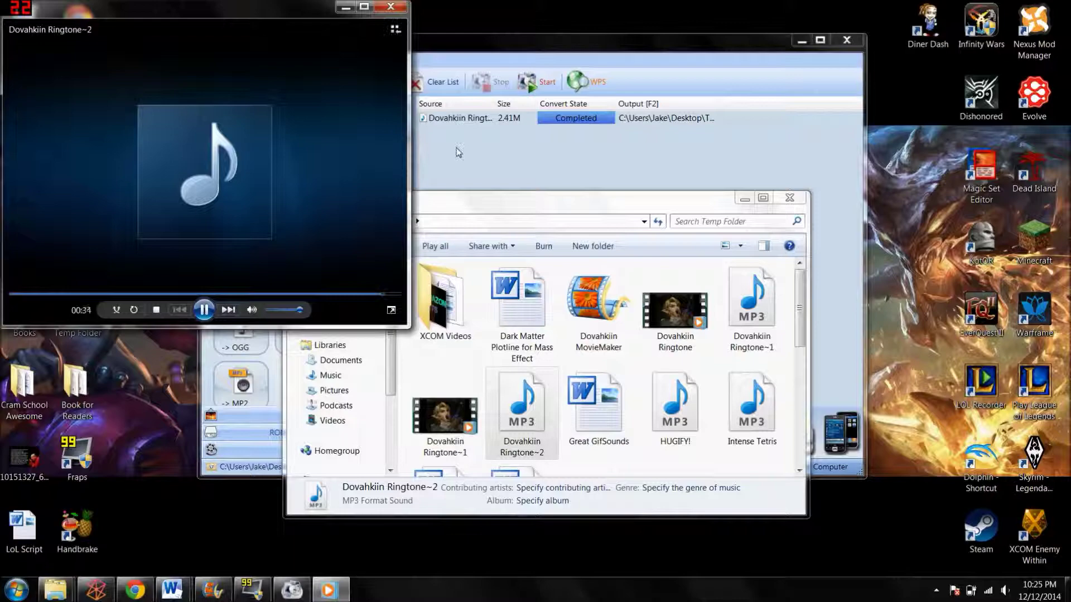
Close Windows Media Player, the Temp Folder window, and Format Factory.
left_click(391, 7)
left_click_drag(725, 204, 727, 107)
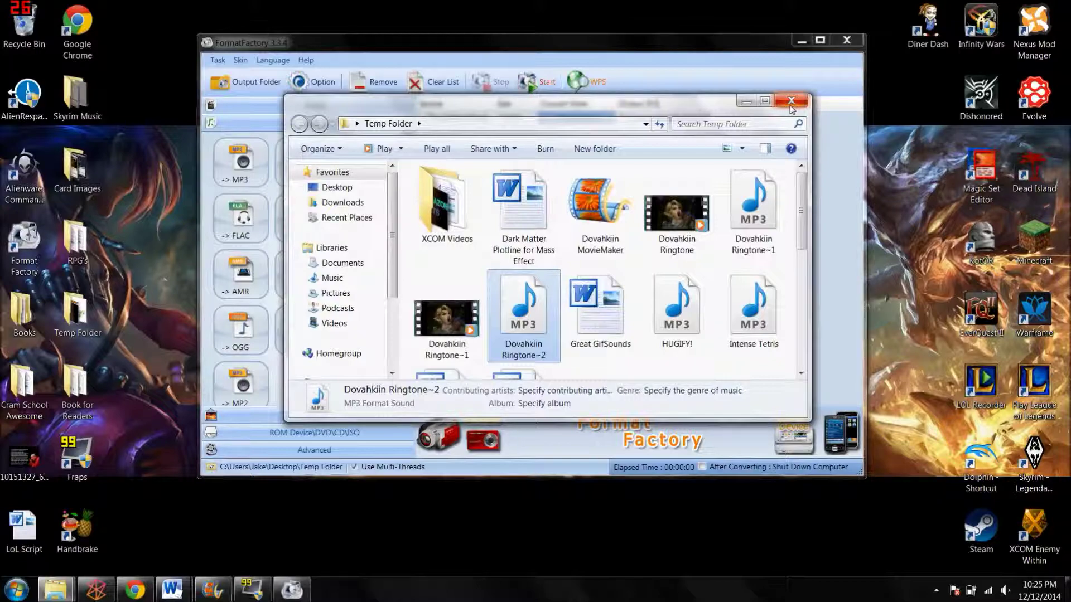
left_click_drag(676, 104, 691, 126)
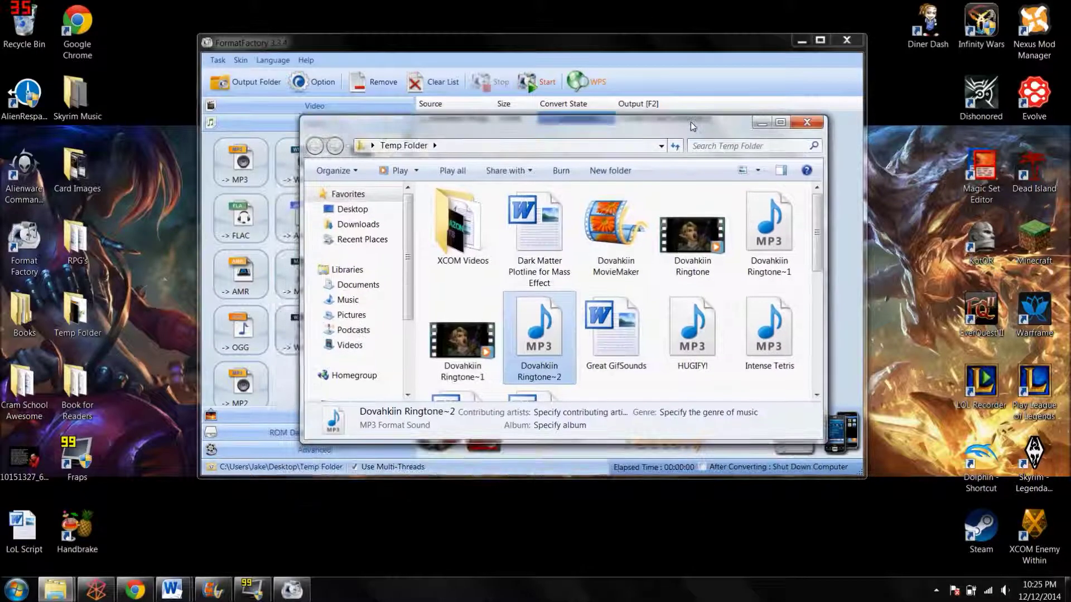
left_click(807, 122)
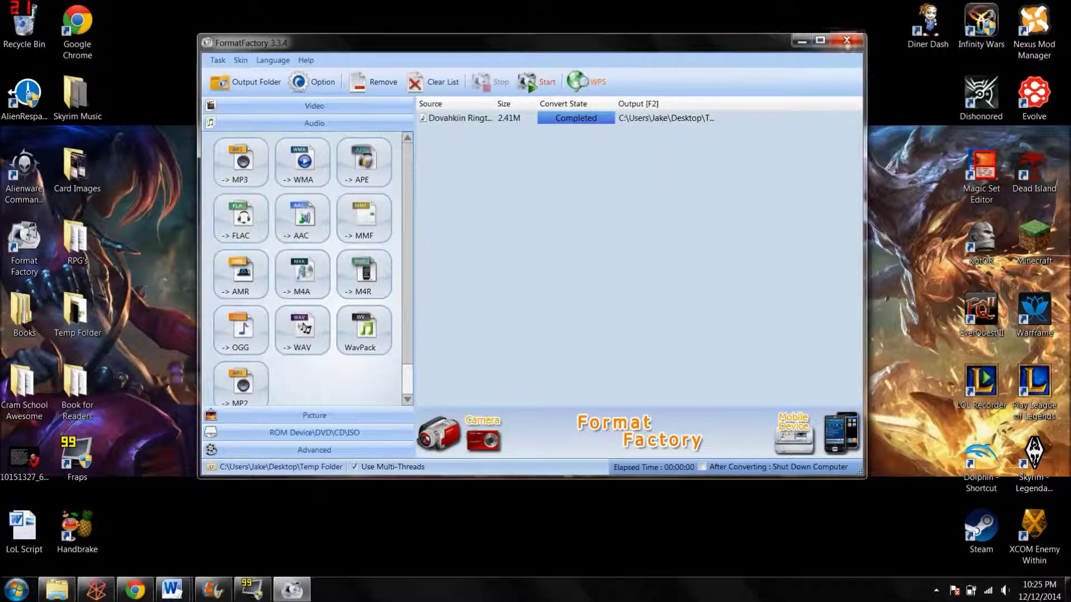
left_click(847, 40)
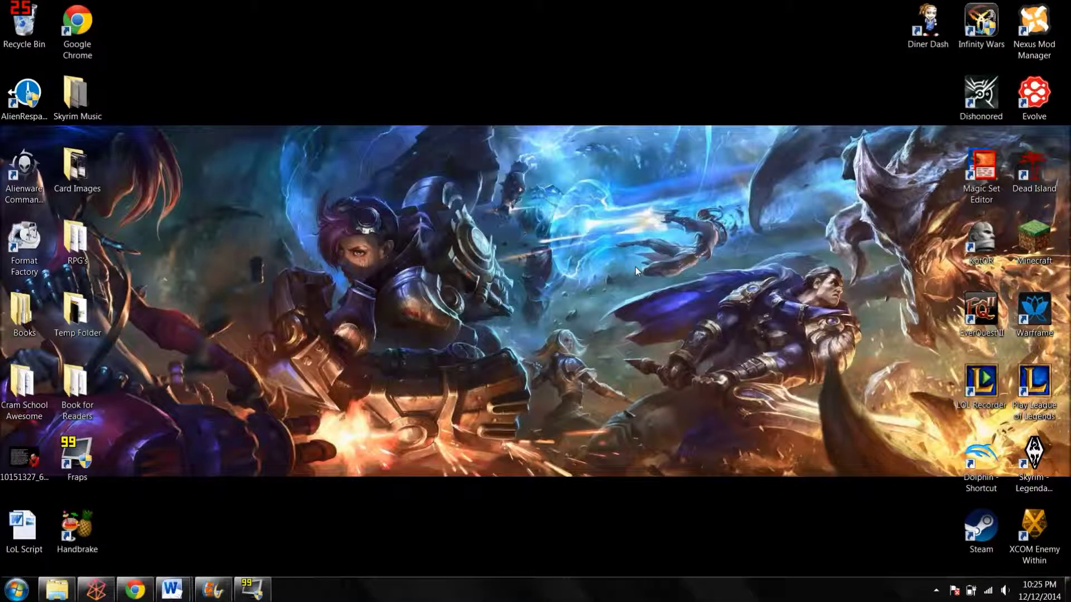